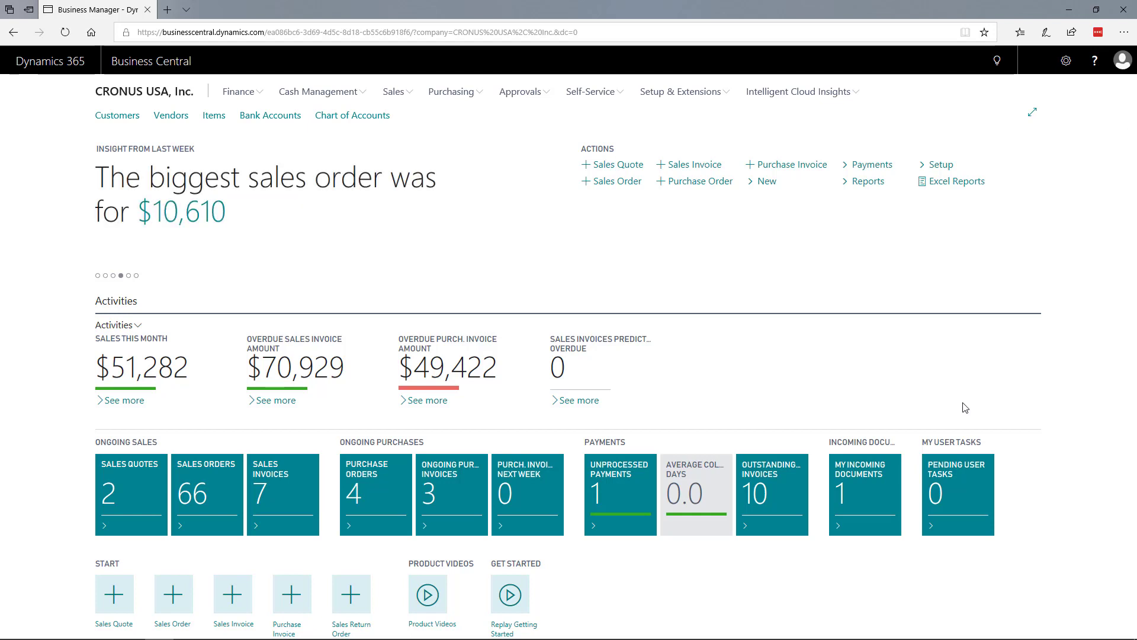
Start a new sales order from the Sales Orders list and choose its customer
click(393, 91)
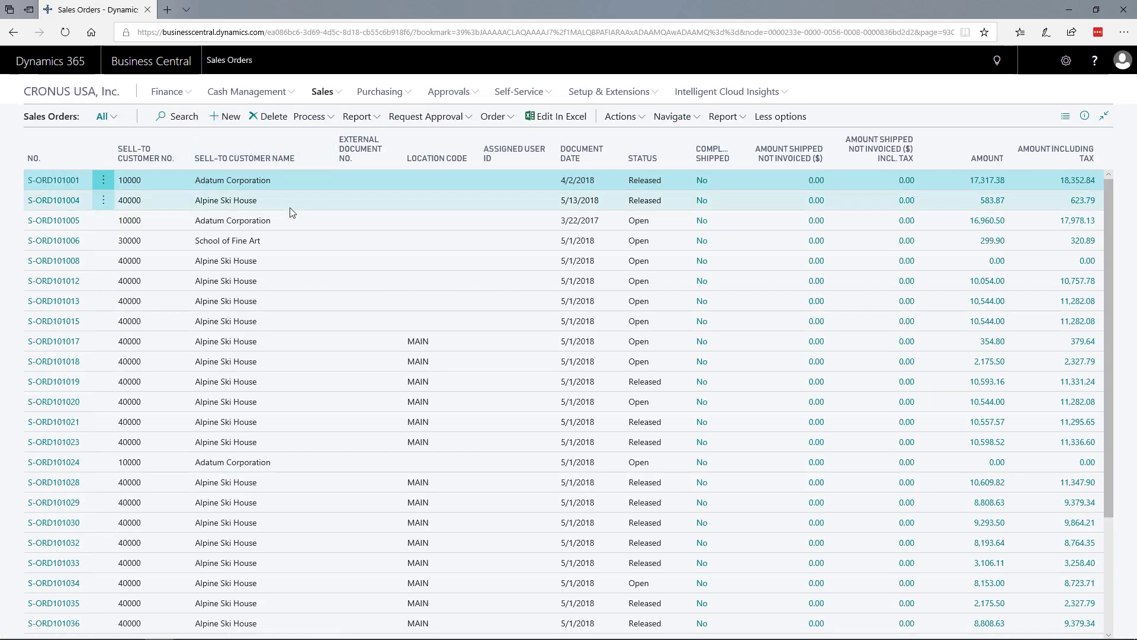
key(alt+n)
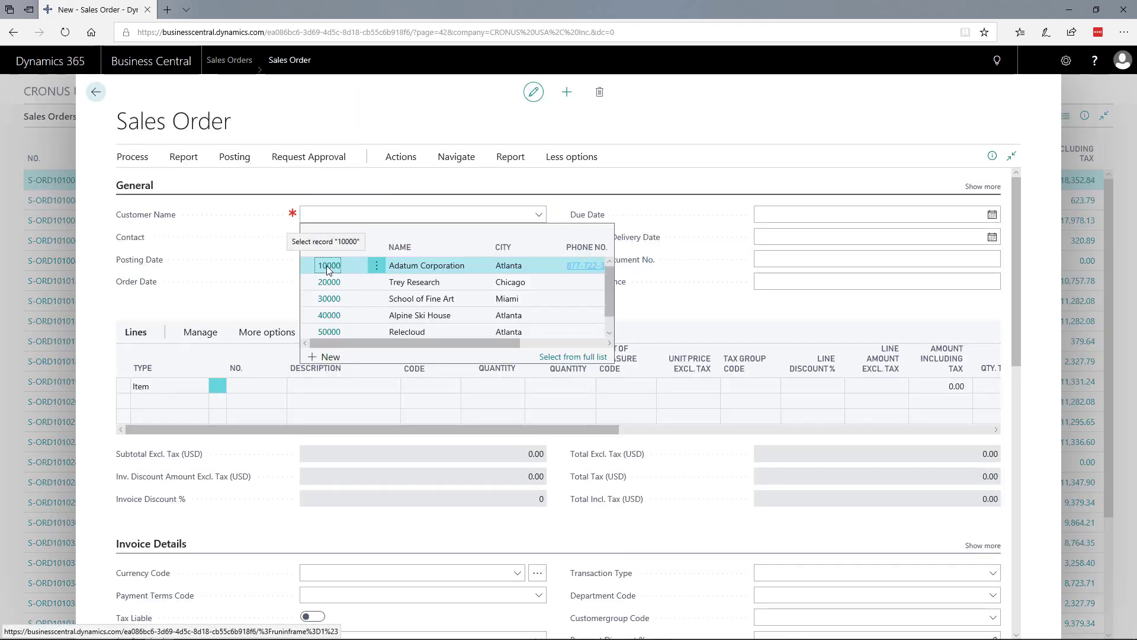
click(329, 266)
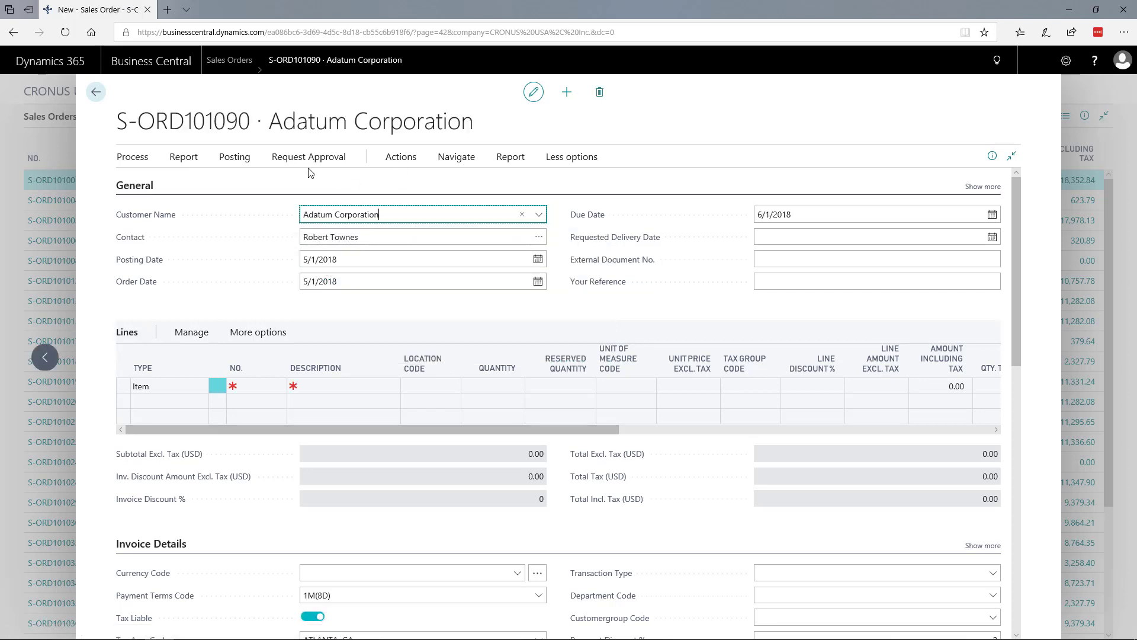
Copy order S-ORD101018 into it with Include Header and Recalculate Lines on
click(415, 159)
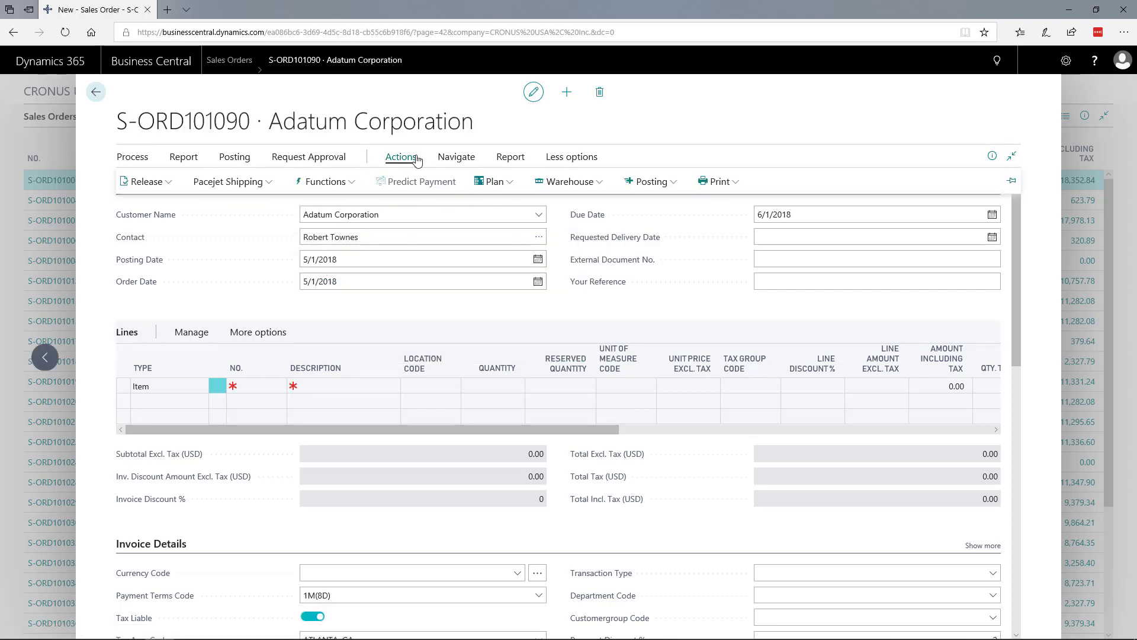
click(335, 190)
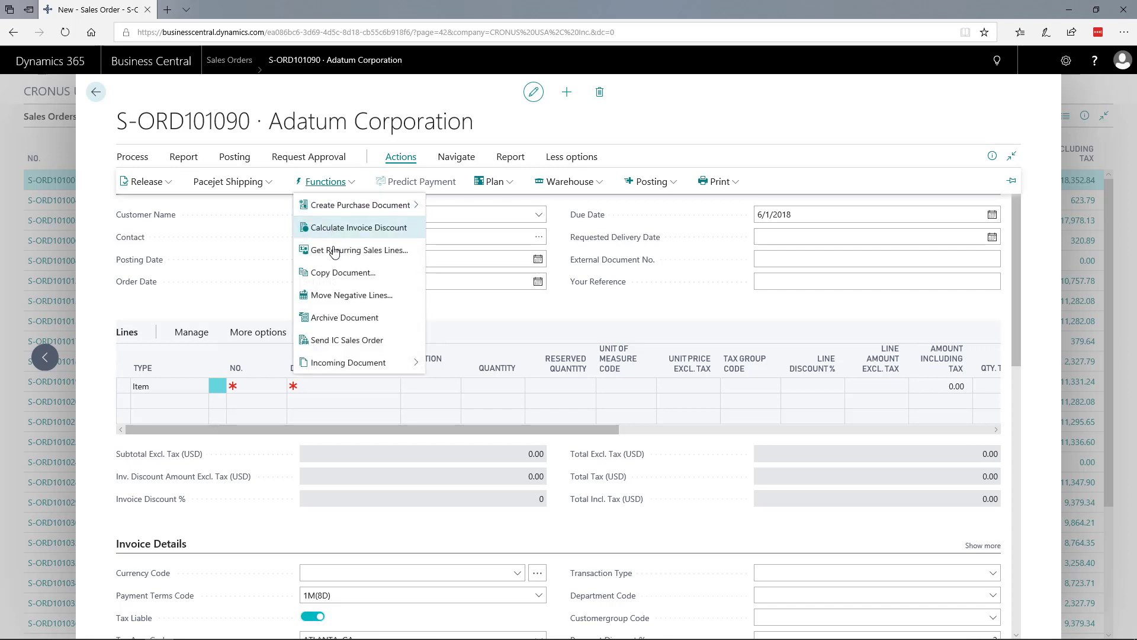
click(342, 276)
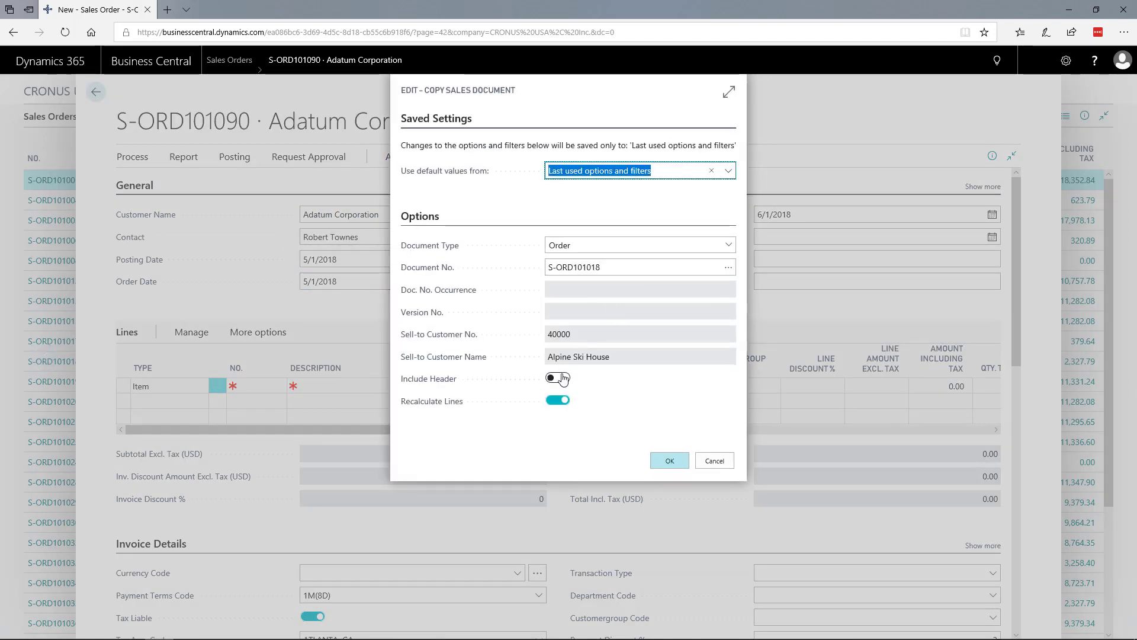
click(562, 379)
click(558, 400)
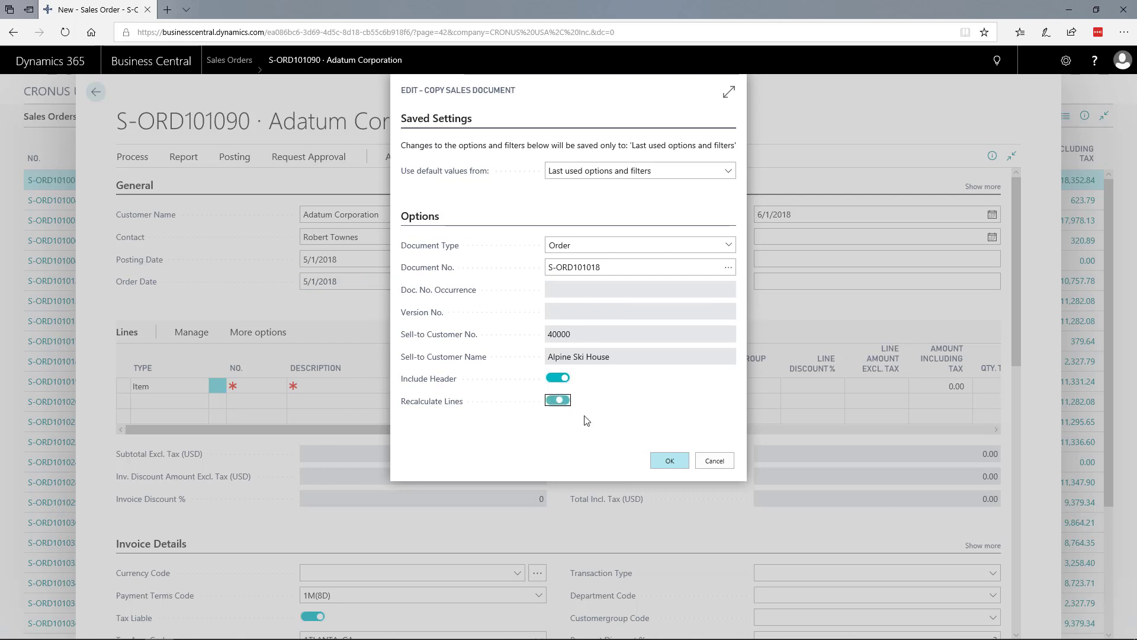
click(670, 462)
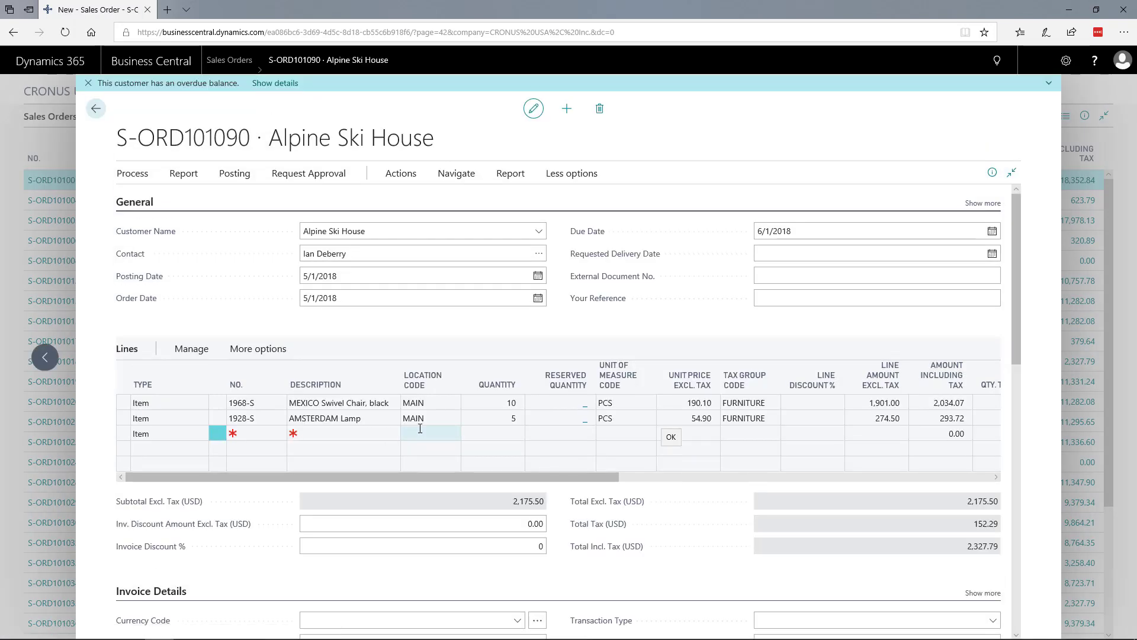
scroll(320, 355, down, 3)
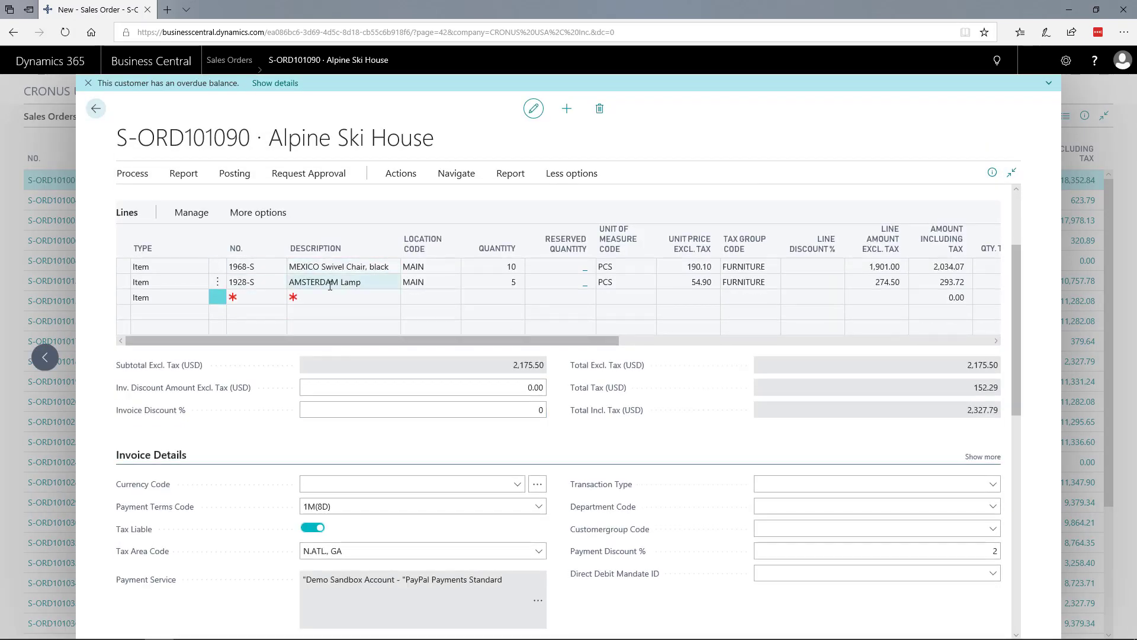
click(402, 389)
scroll(520, 477, down, 6)
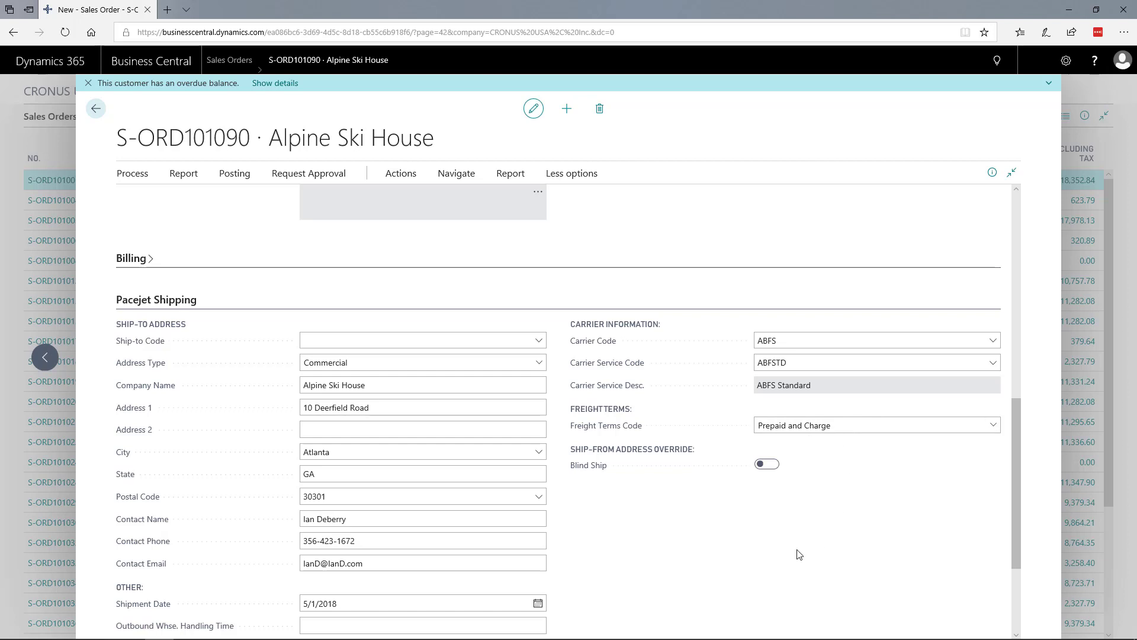
scroll(799, 554, up, 15)
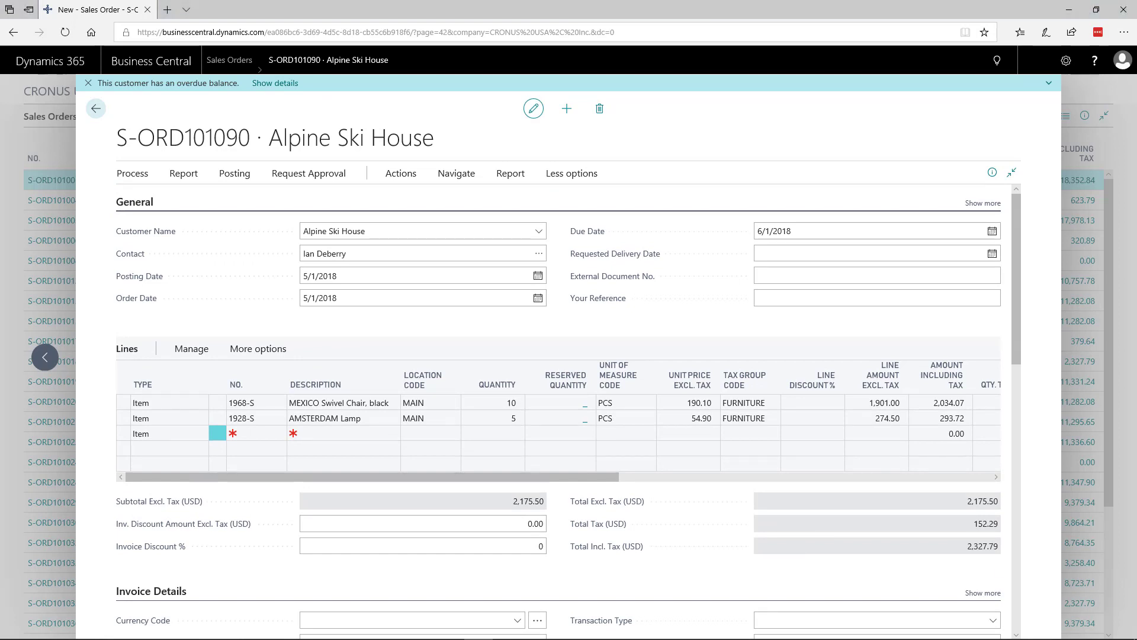
Make the blank third line a Comment, then view Pacejet fulfillment request PK-0000101
click(696, 155)
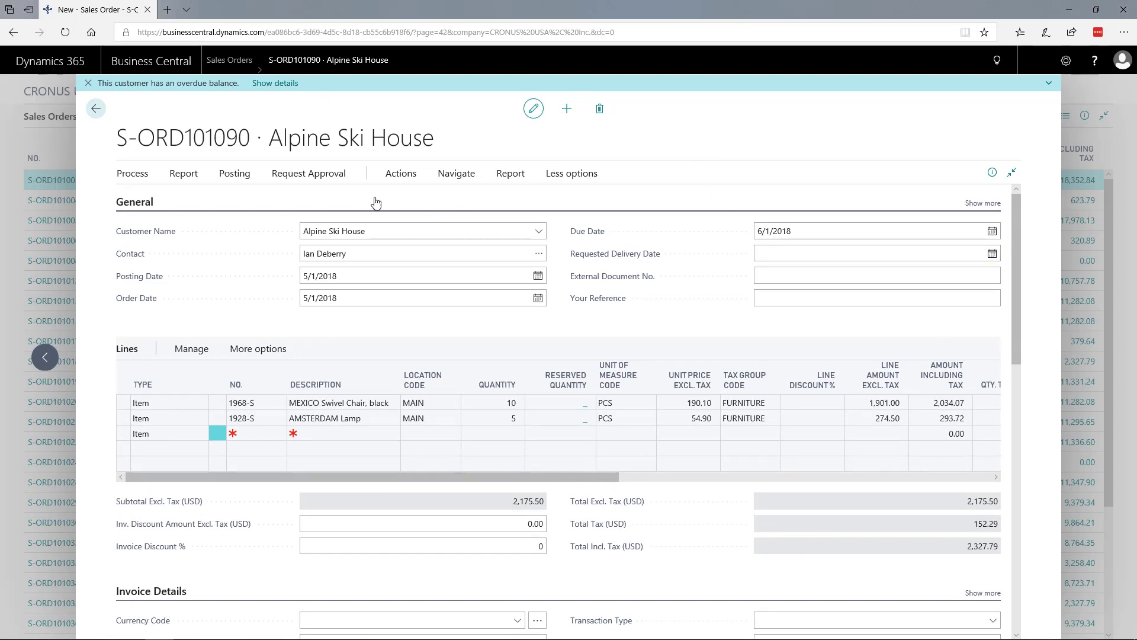
click(128, 174)
text(c)
click(131, 176)
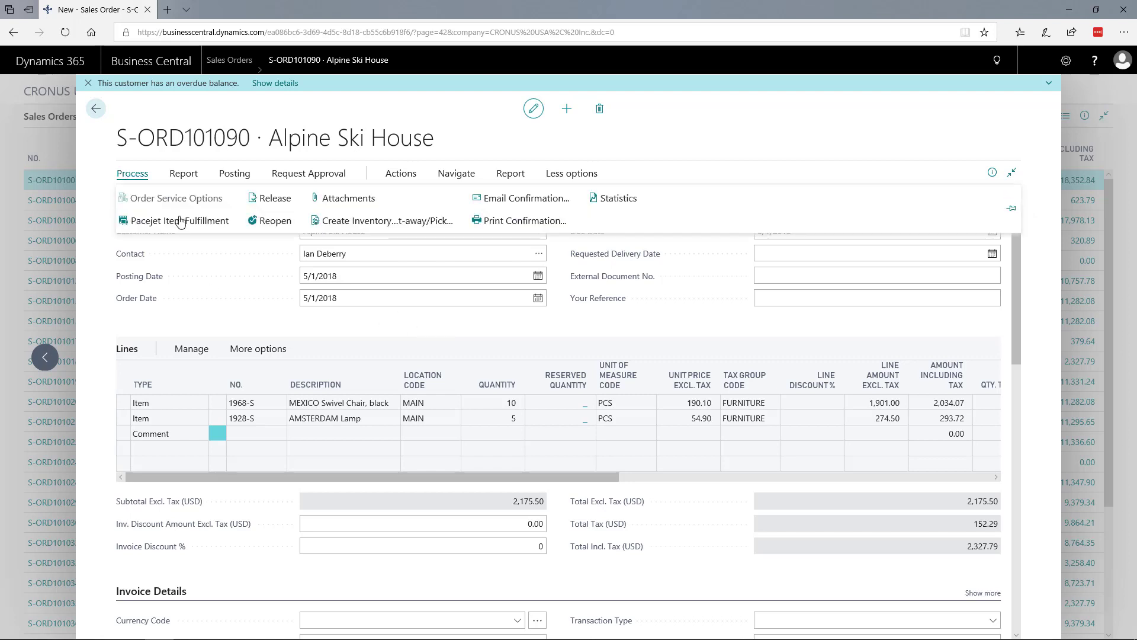
click(179, 222)
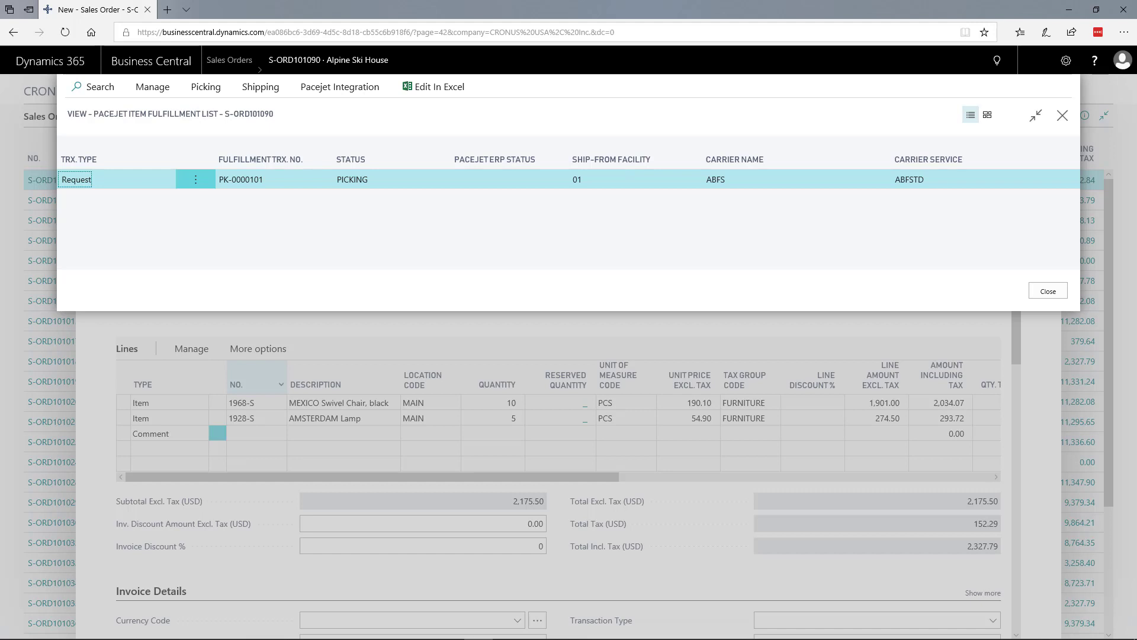
Send the fulfillment to Pacejet and set up two PALLET packages
click(339, 87)
click(215, 113)
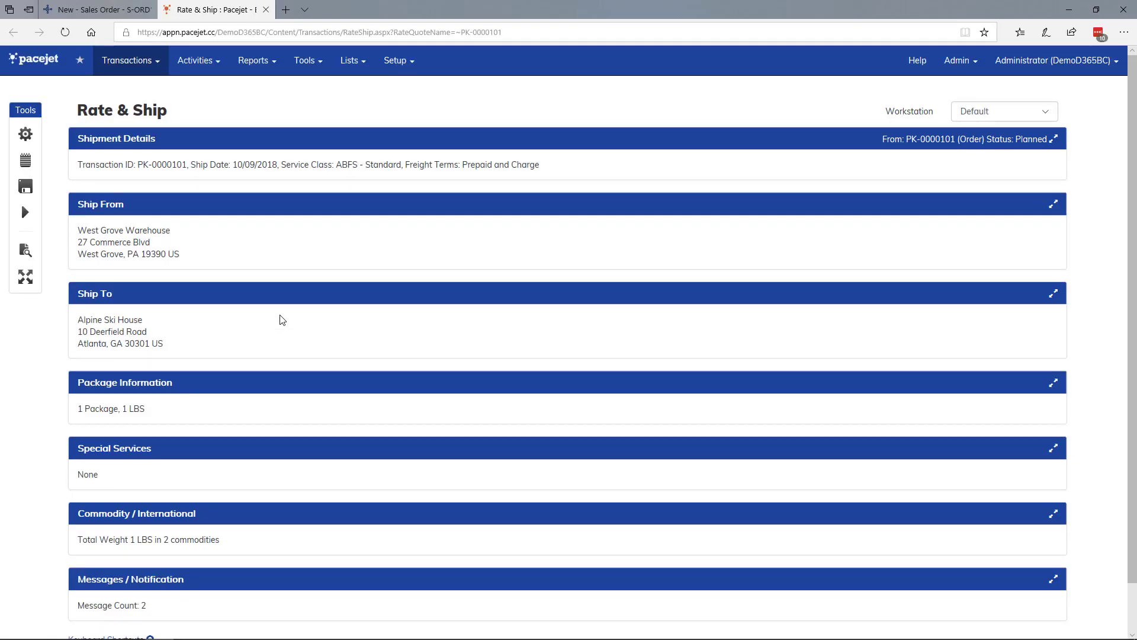
click(287, 386)
scroll(285, 386, down, 3)
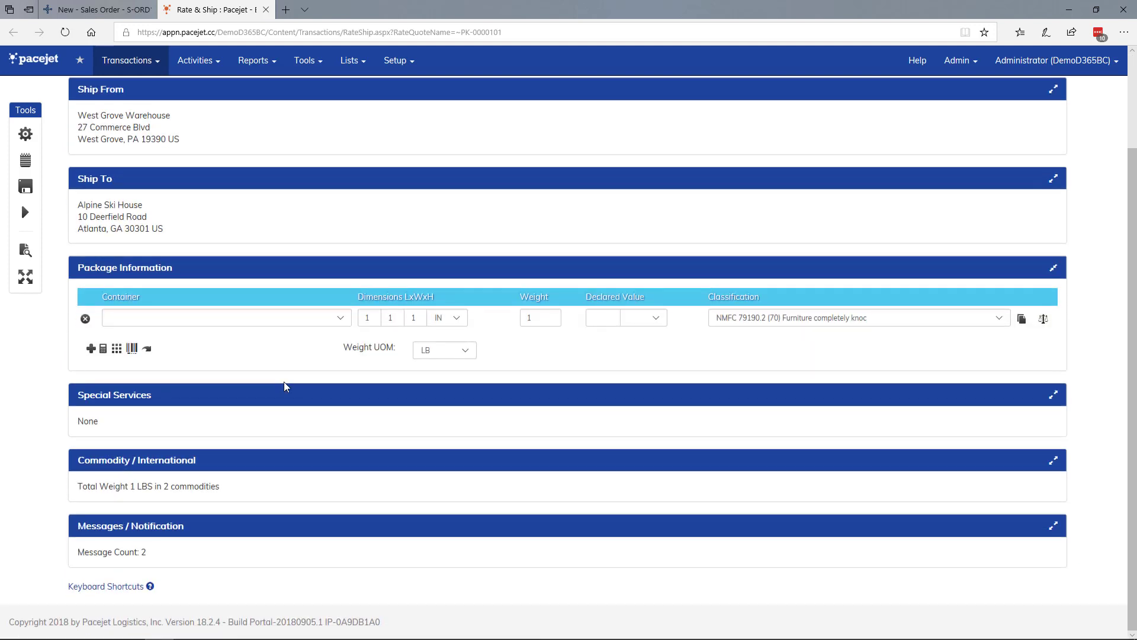
click(279, 319)
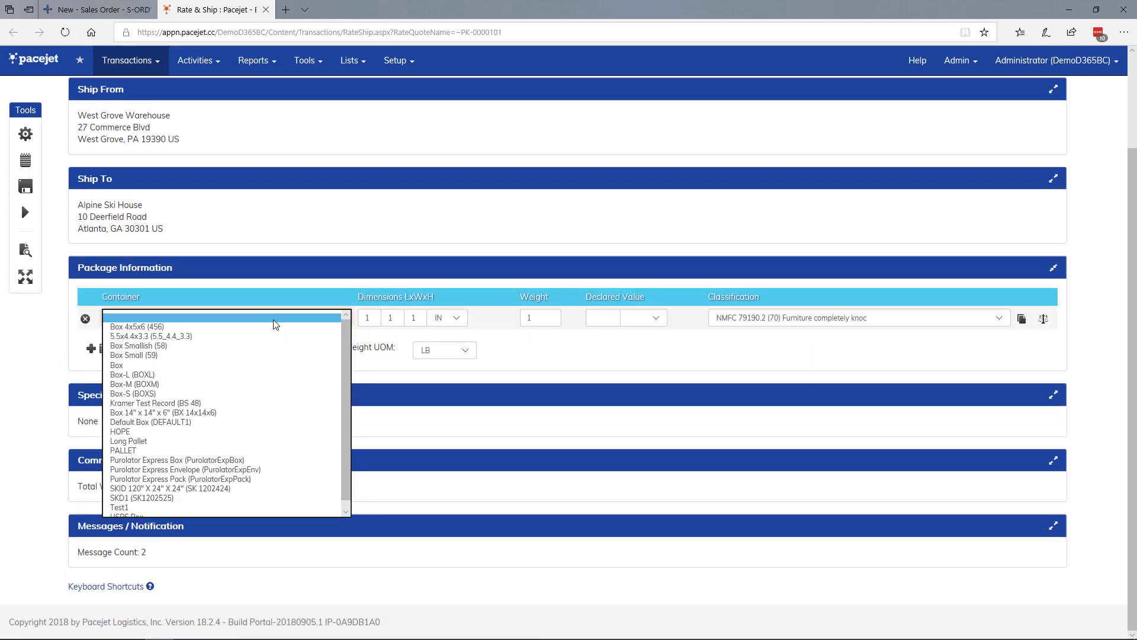
click(183, 451)
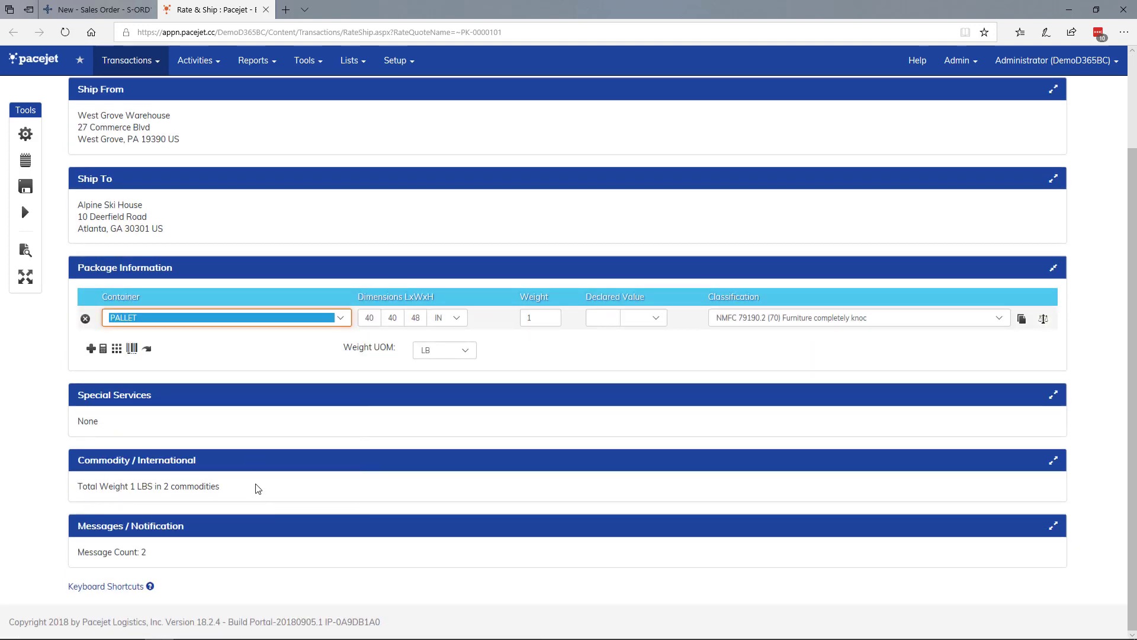
click(1021, 319)
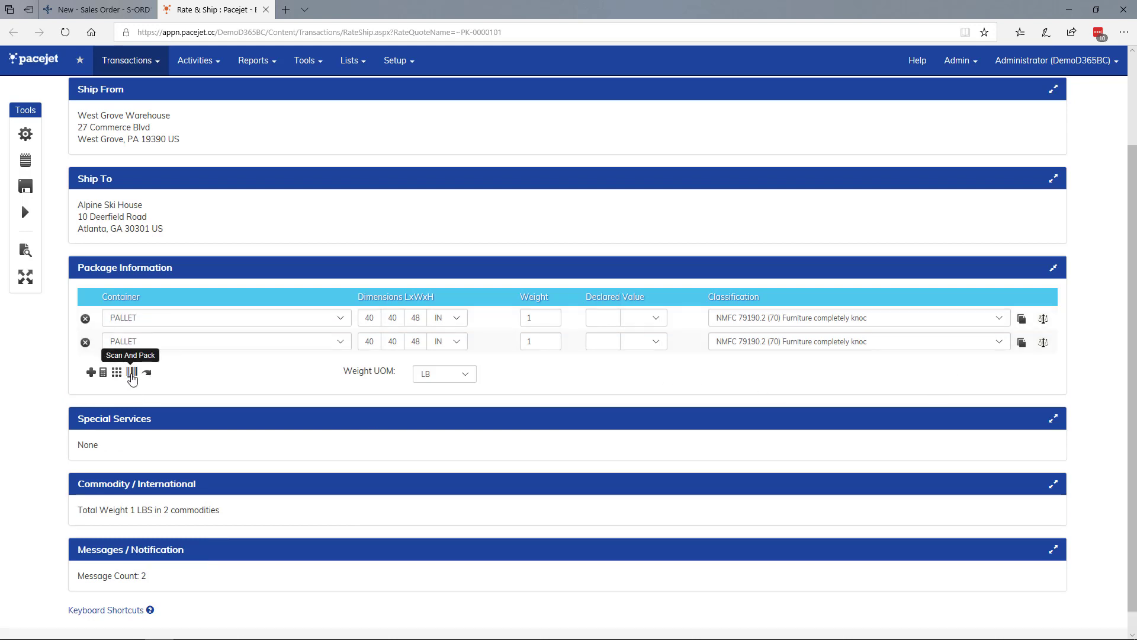
Pack the MEXICO Swivel Chair on pallet #1 and AMSTERDAM Lamp on pallet #2, recalculating weights
click(117, 372)
drag(196, 135, 780, 135)
drag(210, 138, 613, 171)
click(986, 283)
click(147, 372)
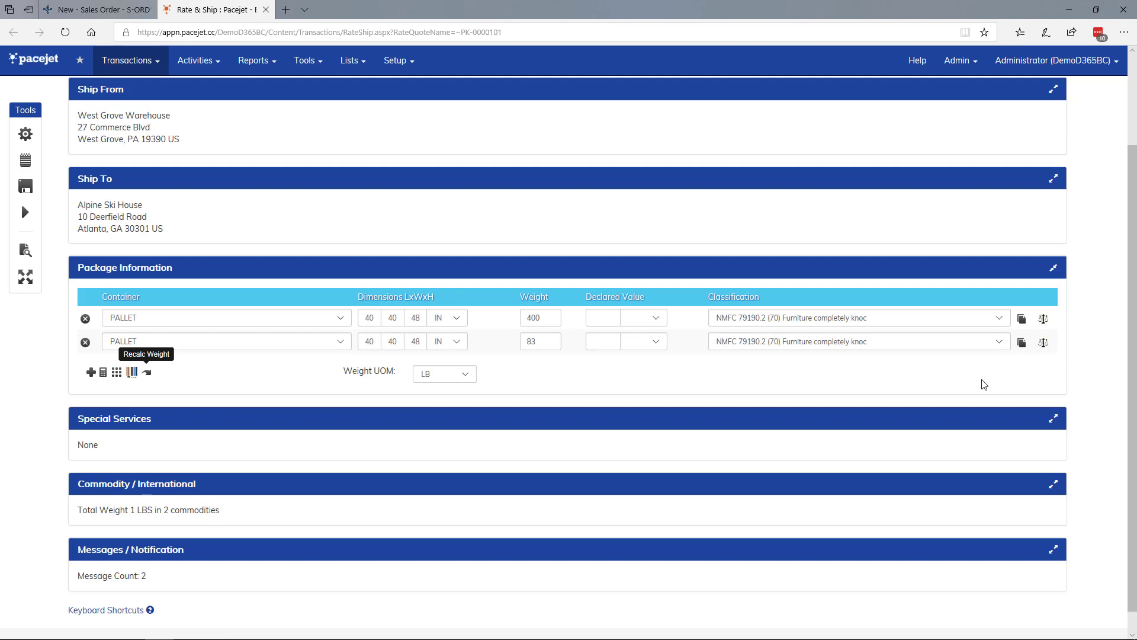
scroll(984, 385, up, 2)
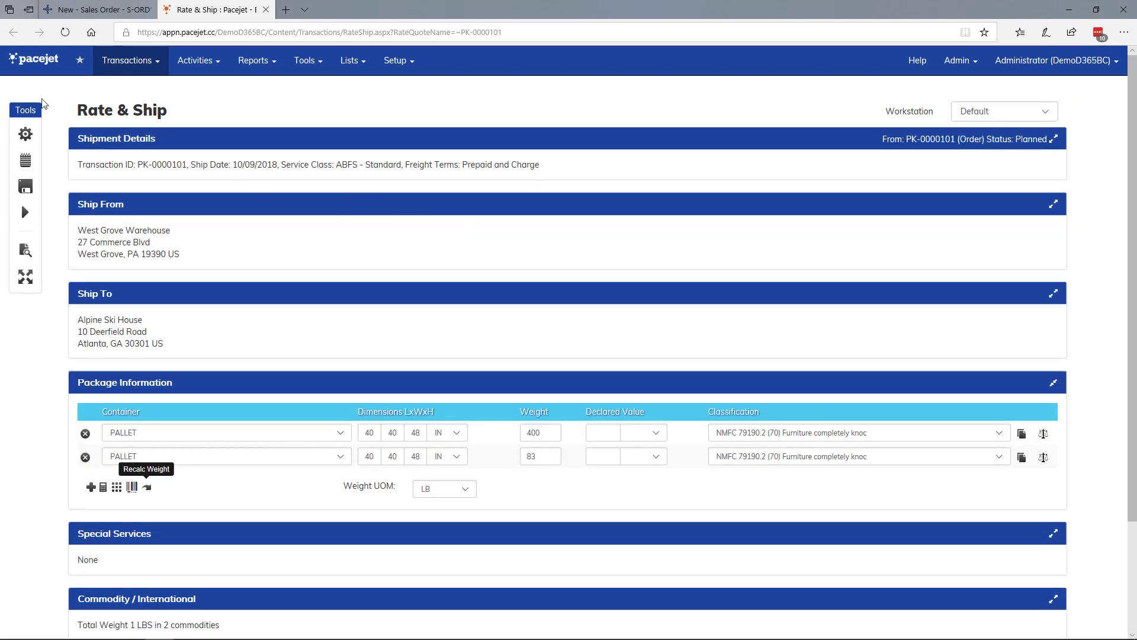
Rate the shipment and ship PK-0000101 with the ABFS Standard LTL rate of 1210.64
click(25, 134)
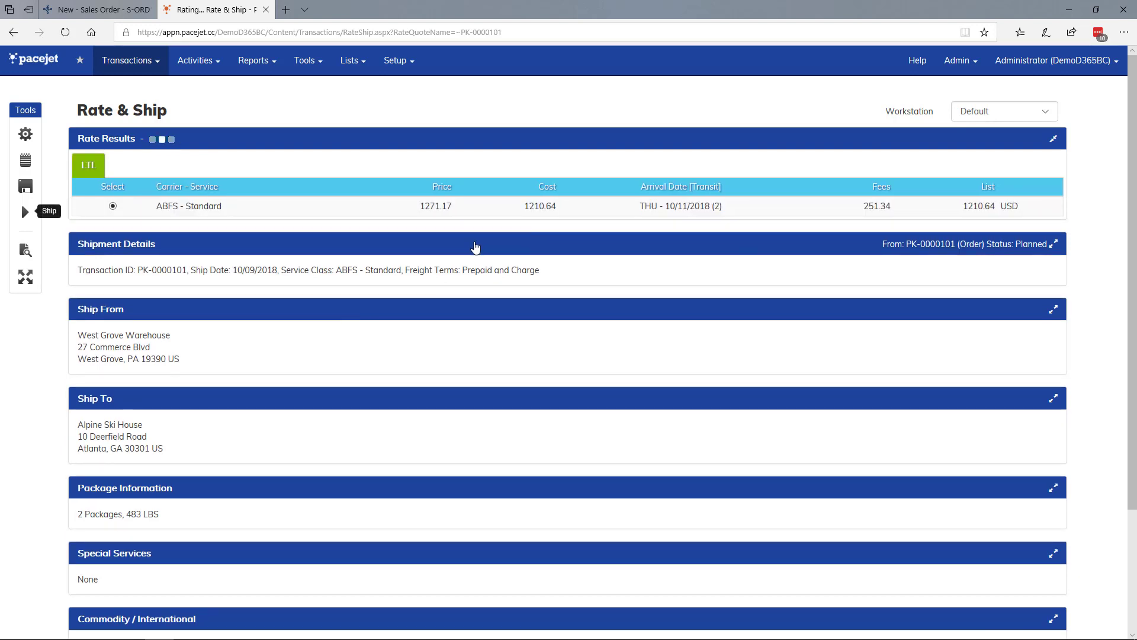
click(432, 246)
click(594, 300)
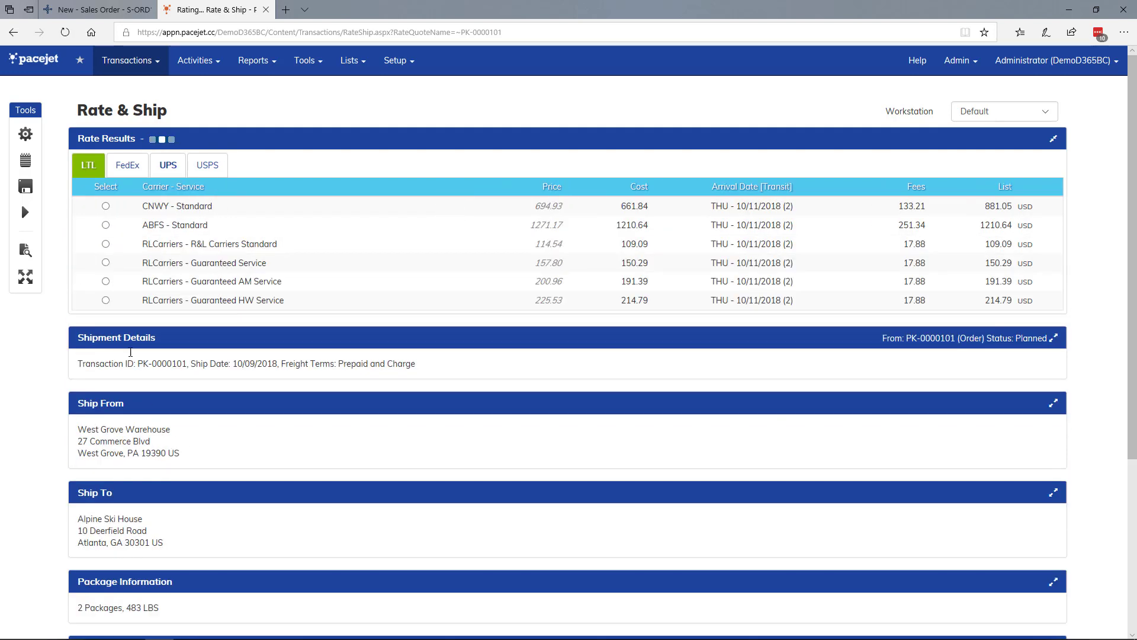
click(107, 226)
click(25, 212)
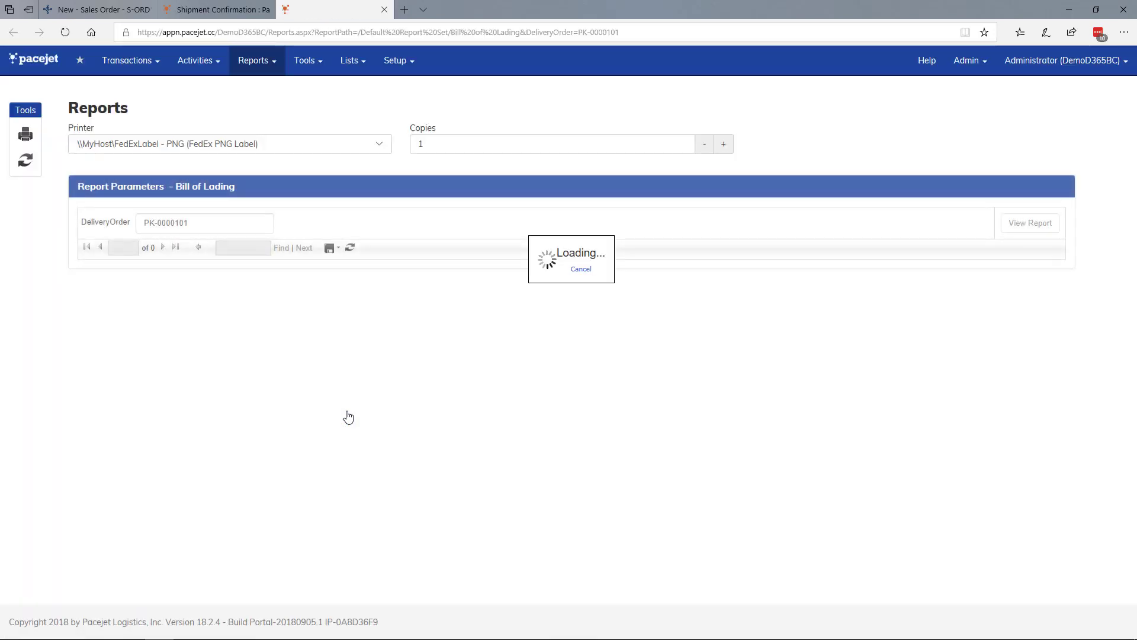
Review the Bill of Lading for the two pallets totalling 483 lb, then close it
scroll(668, 427, down, 2)
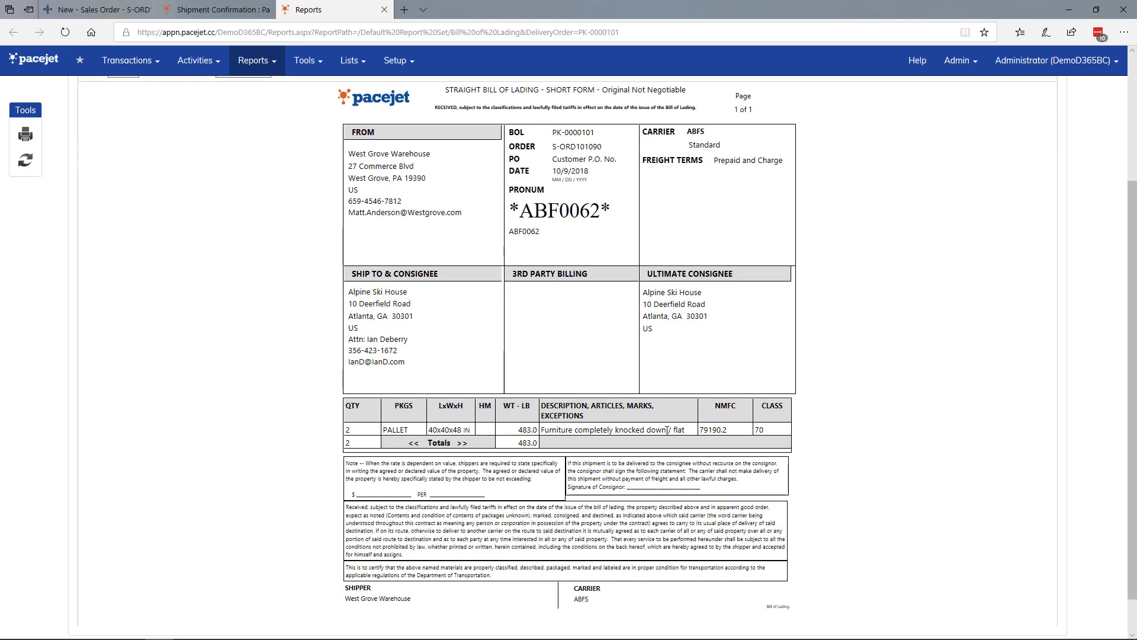
scroll(668, 429, up, 3)
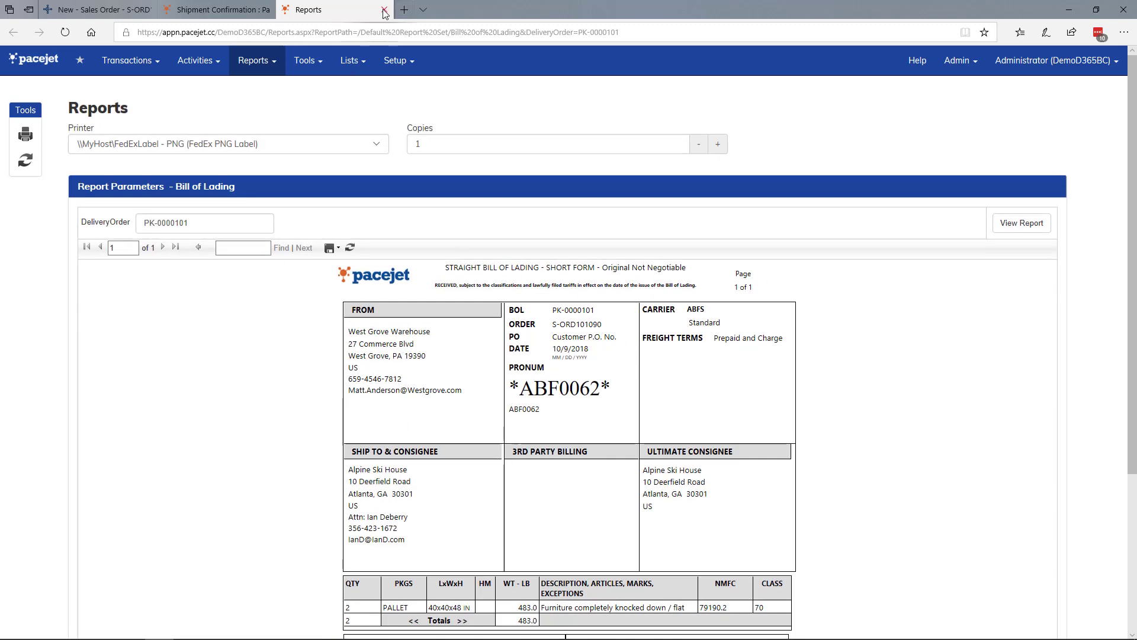
click(384, 9)
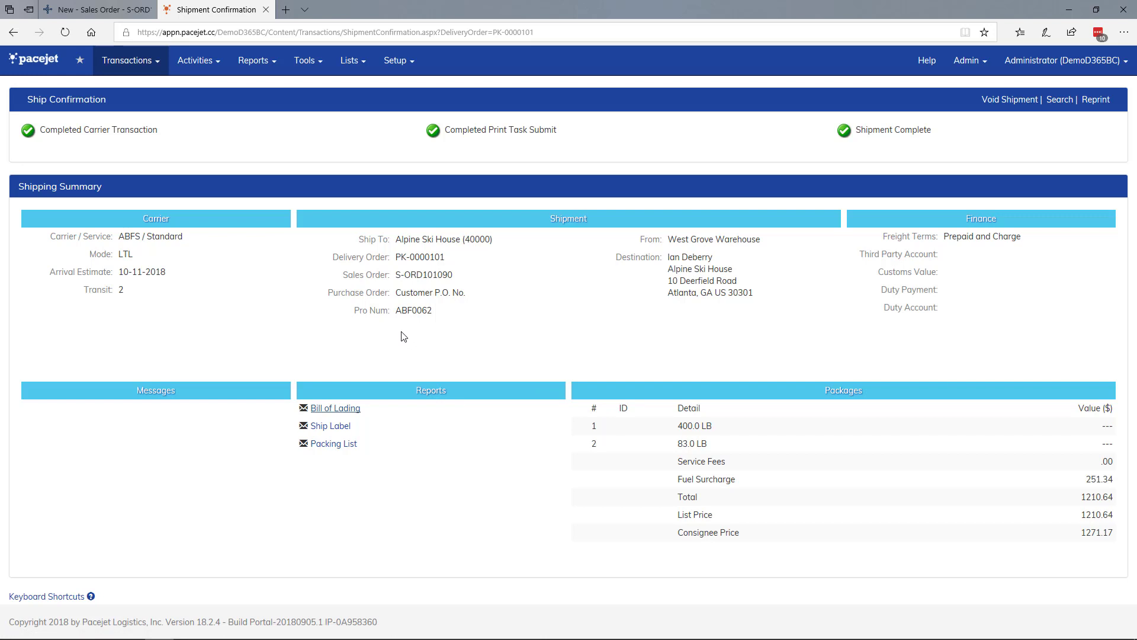
click(350, 445)
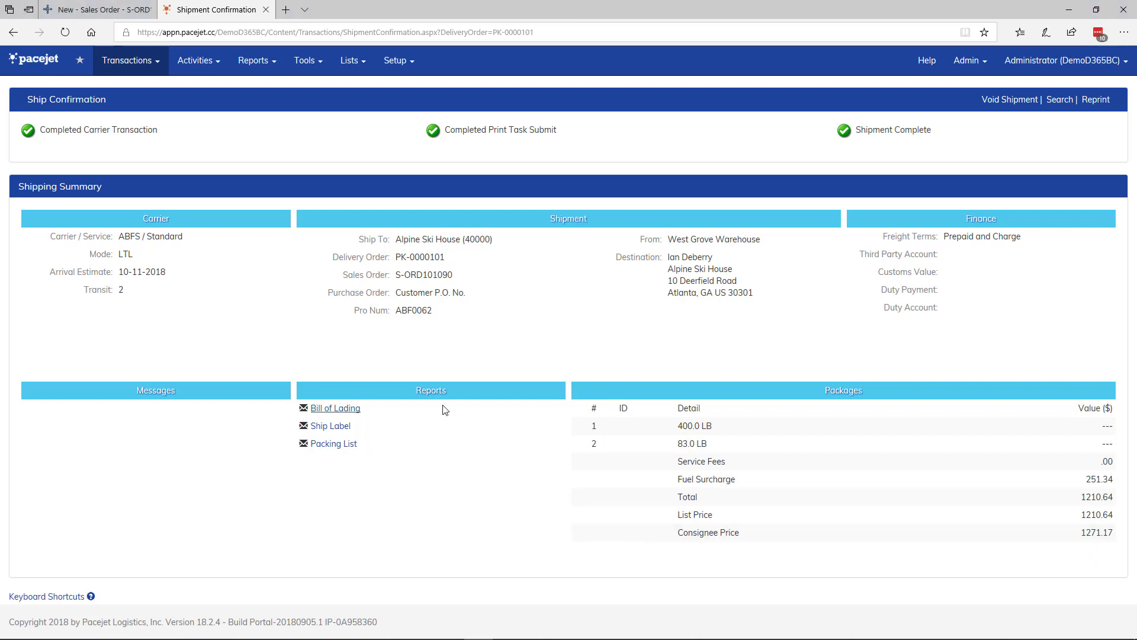
Check PK-0000101's ship status, confirm both messages, and open its fulfillment card
click(265, 10)
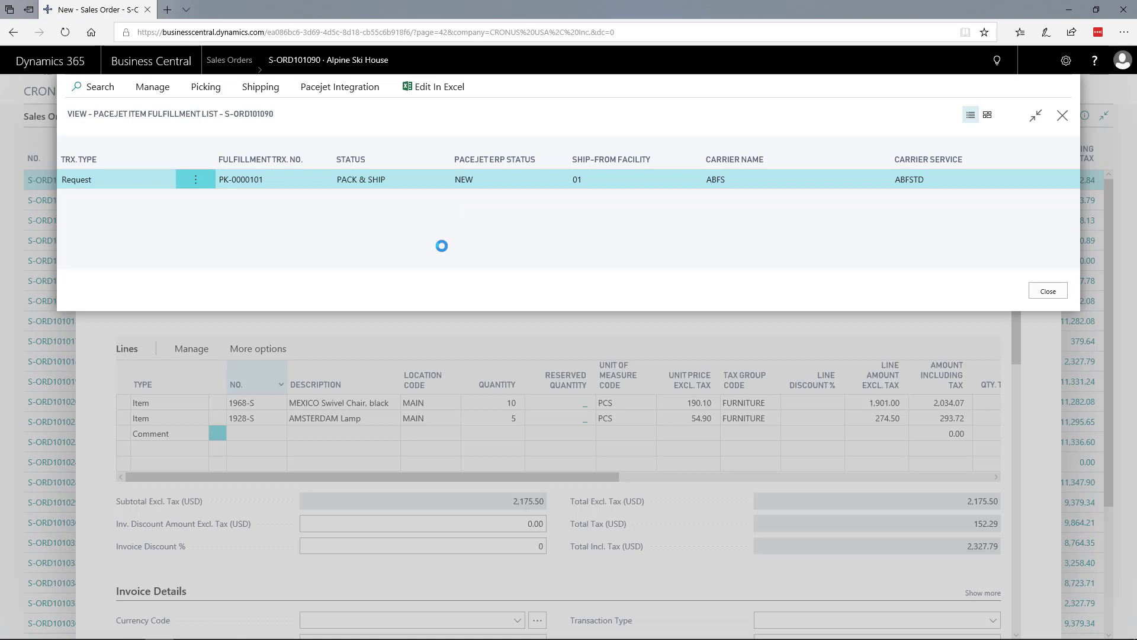
click(317, 92)
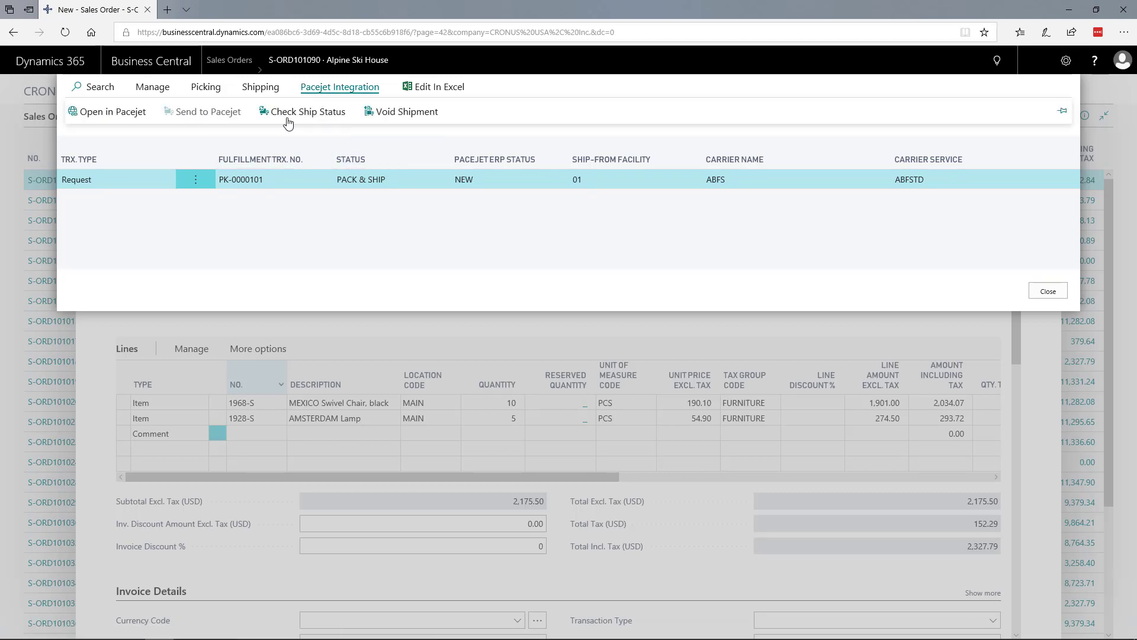
click(289, 114)
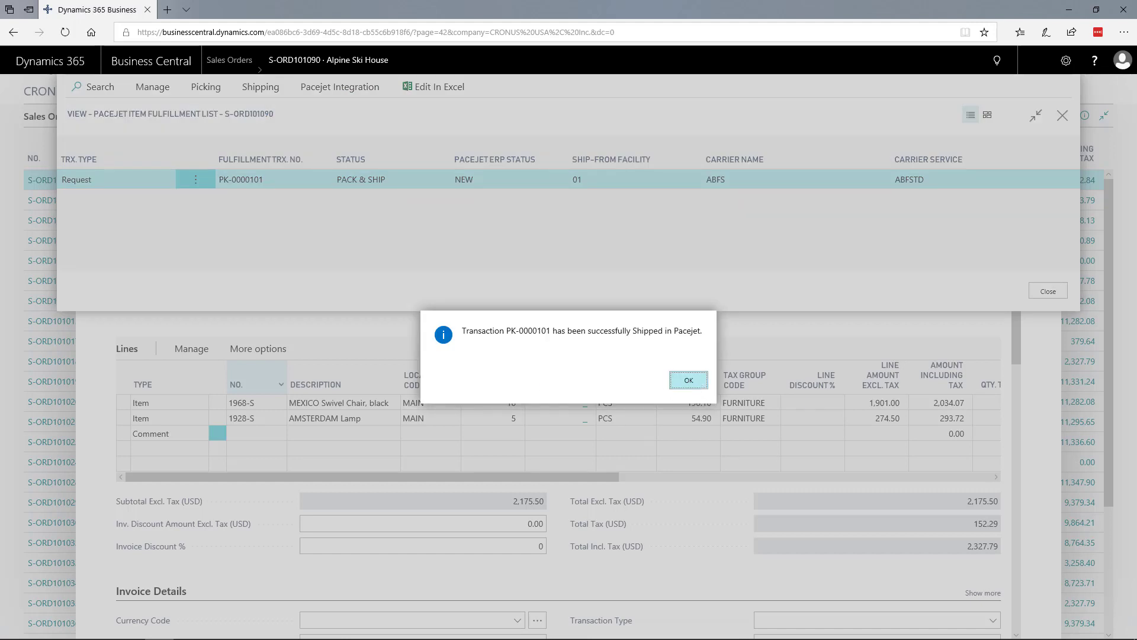
click(692, 382)
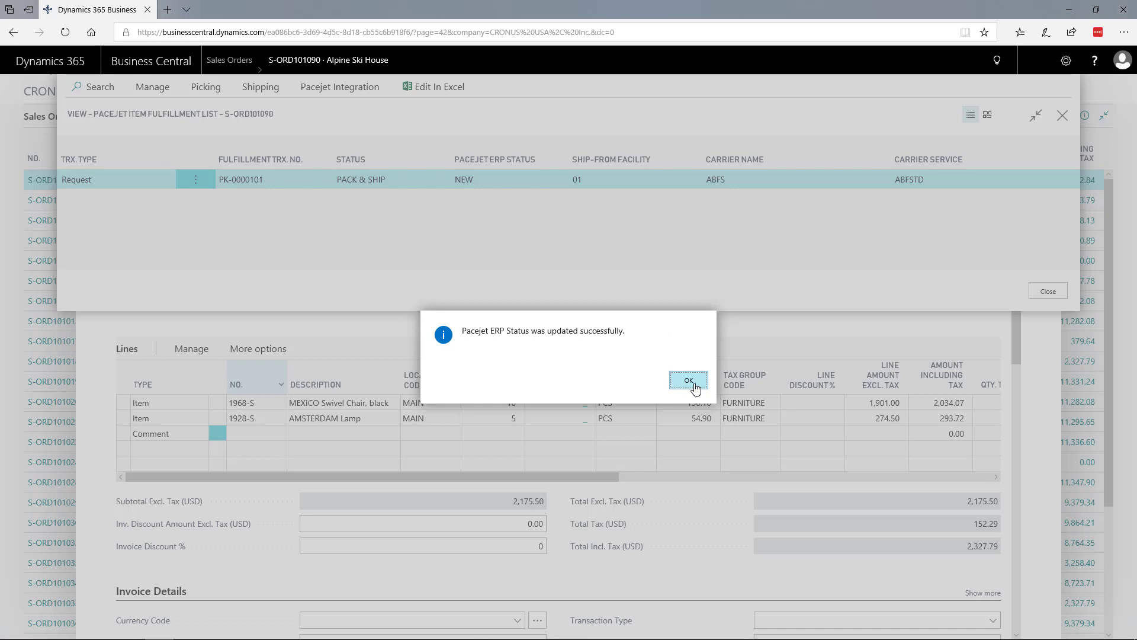
click(694, 385)
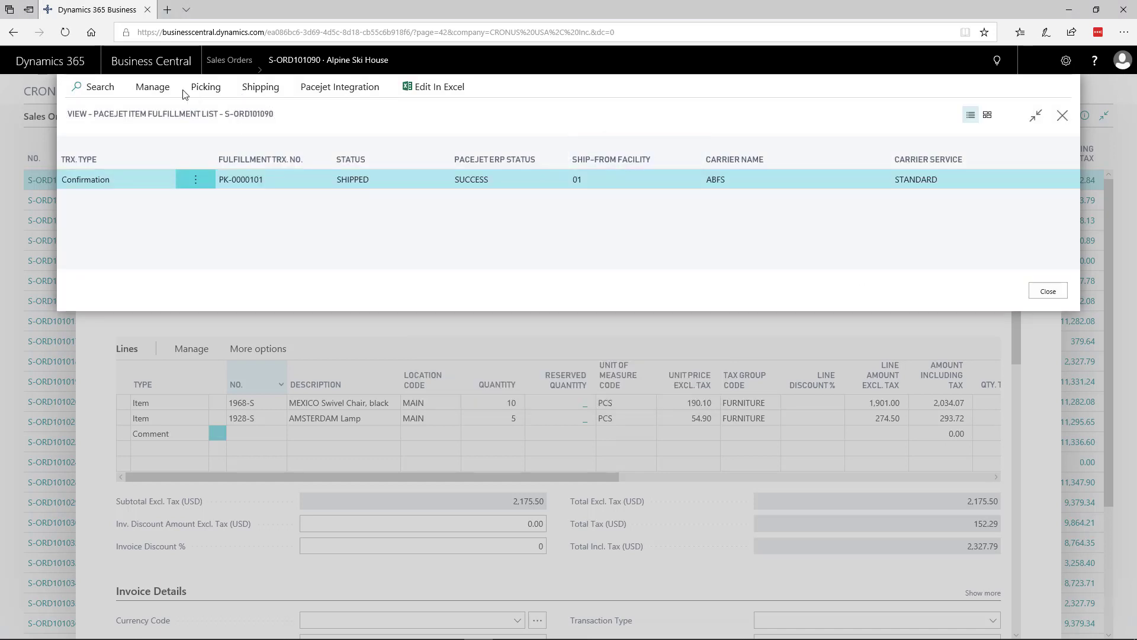
click(152, 89)
click(189, 113)
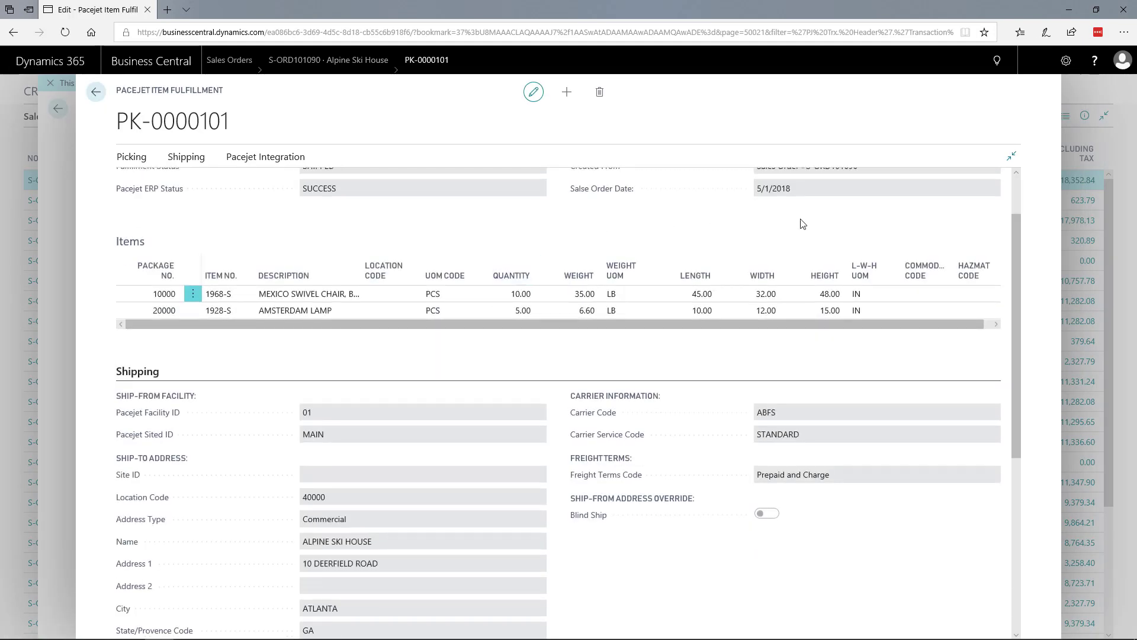
Review PK-0000101's items, ABFS Standard shipping details and two pallet packages, then go back
scroll(795, 261, down, 1)
scroll(837, 351, down, 3)
scroll(837, 352, up, 4)
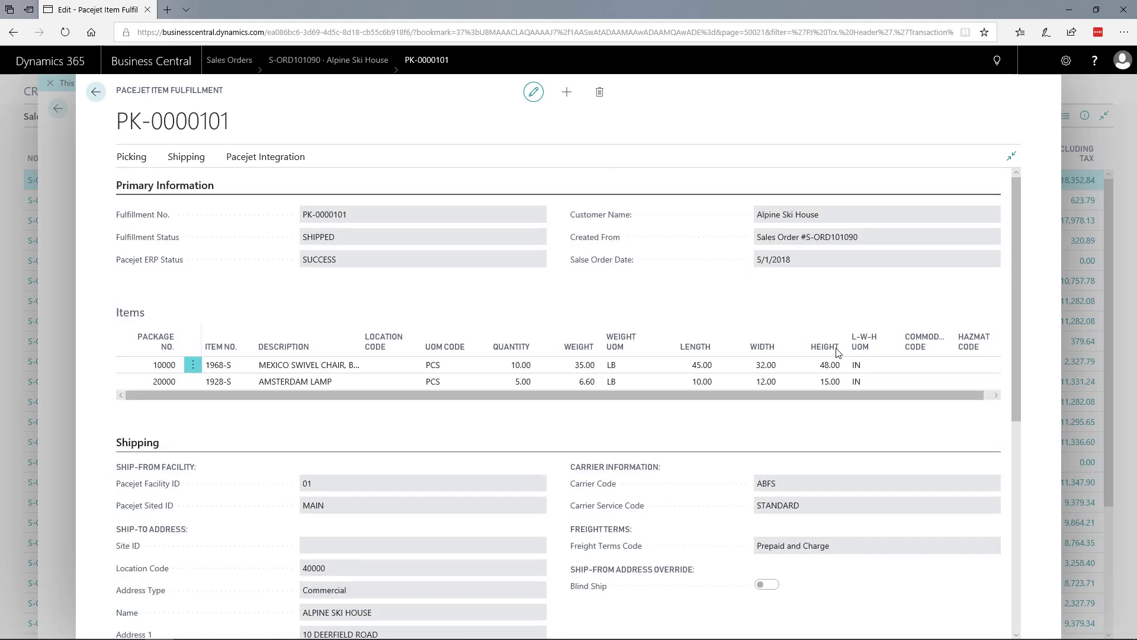
scroll(838, 351, down, 5)
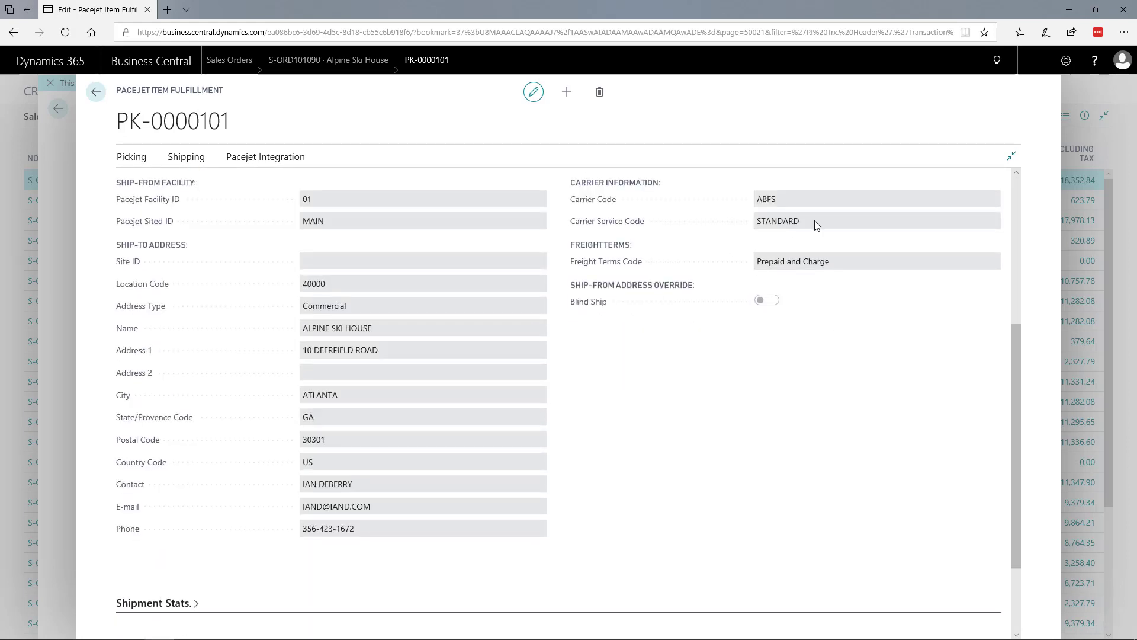
scroll(770, 297, down, 2)
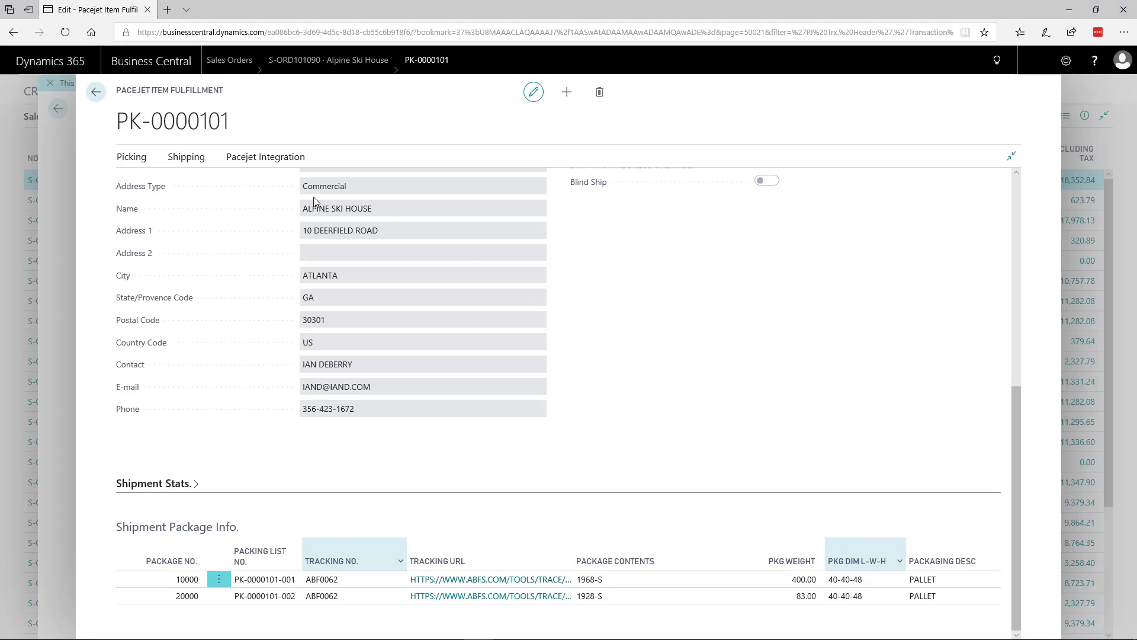
click(96, 93)
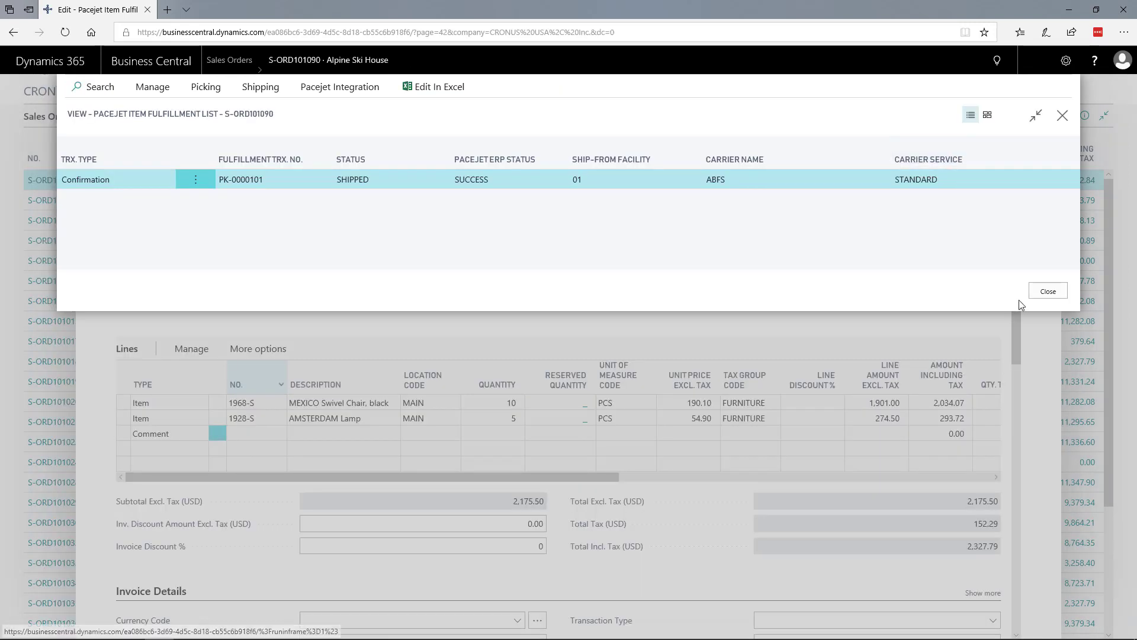
Close the fulfillment list and check the order's new 1,271.17 Freight Charge line
click(1046, 296)
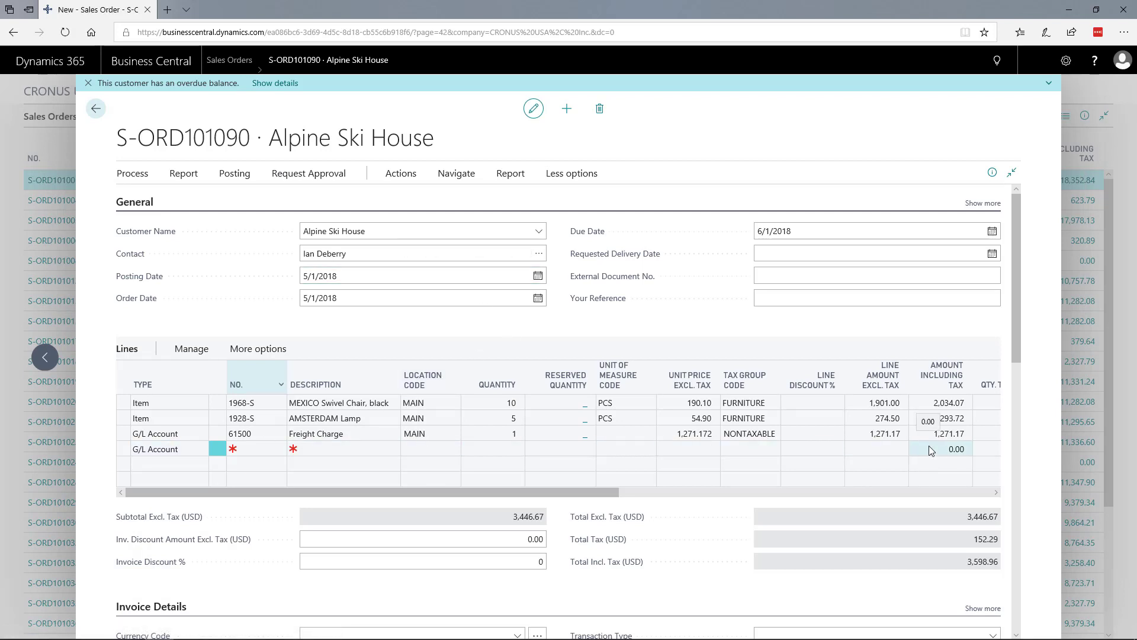
scroll(928, 450, down, 10)
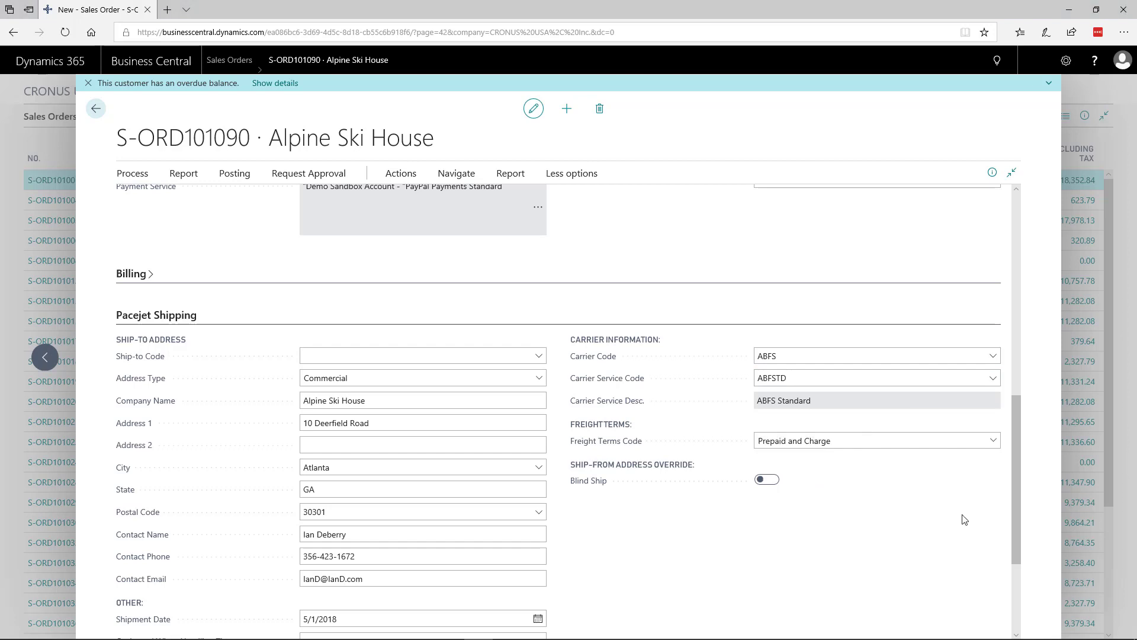
Post S-ORD101090 with Ship and Invoice and open posted invoice DEMO-000012
click(235, 173)
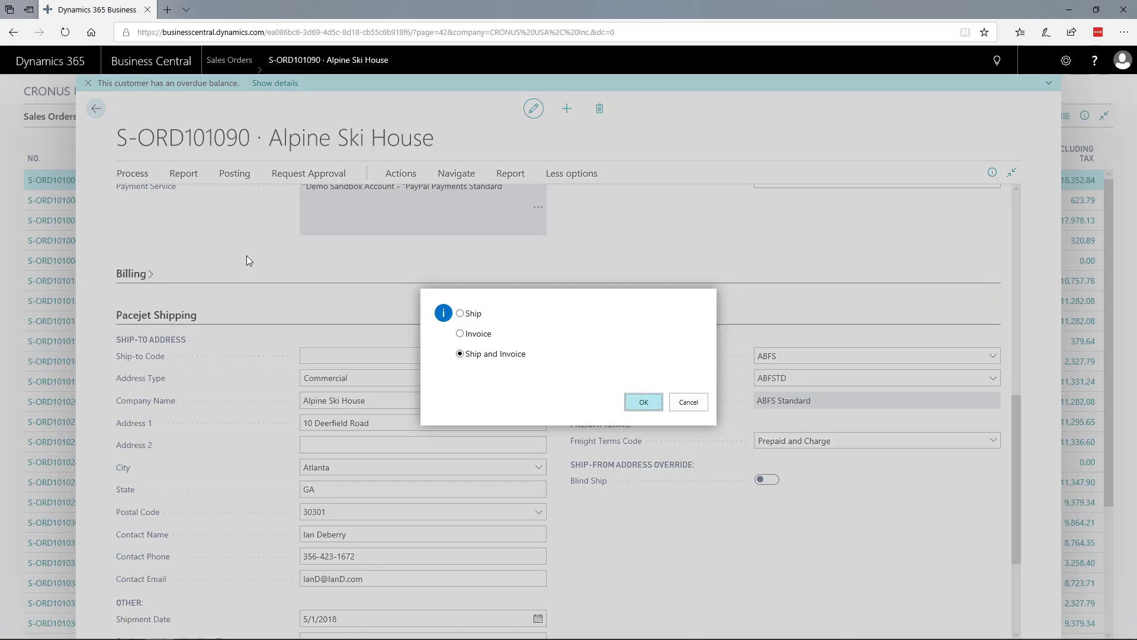
click(645, 402)
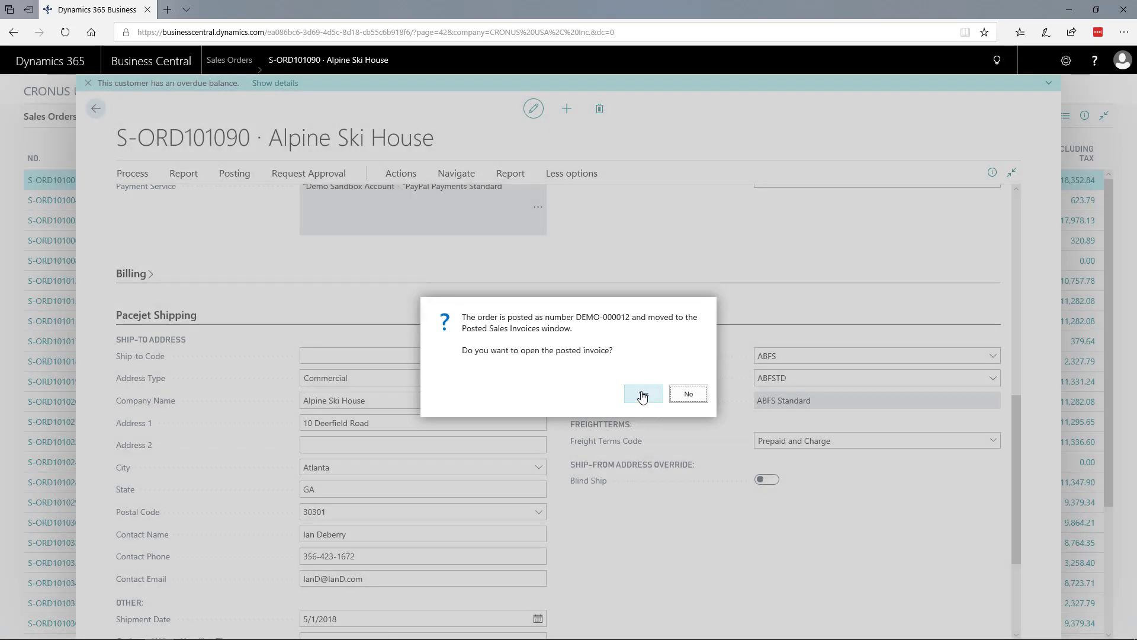
click(643, 395)
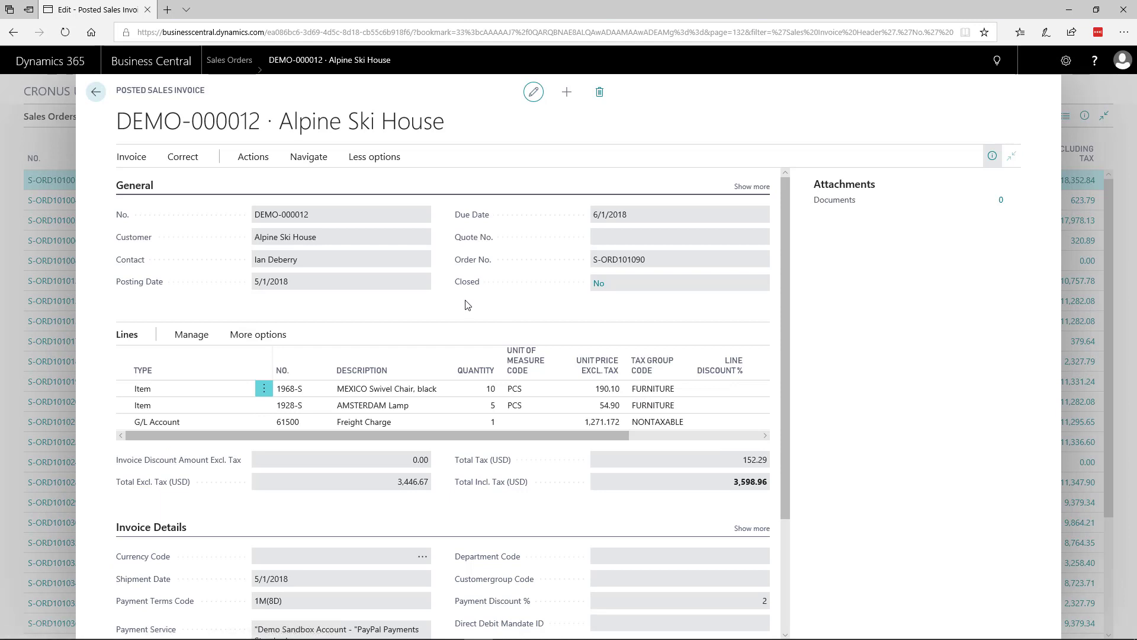
scroll(394, 367, down, 1)
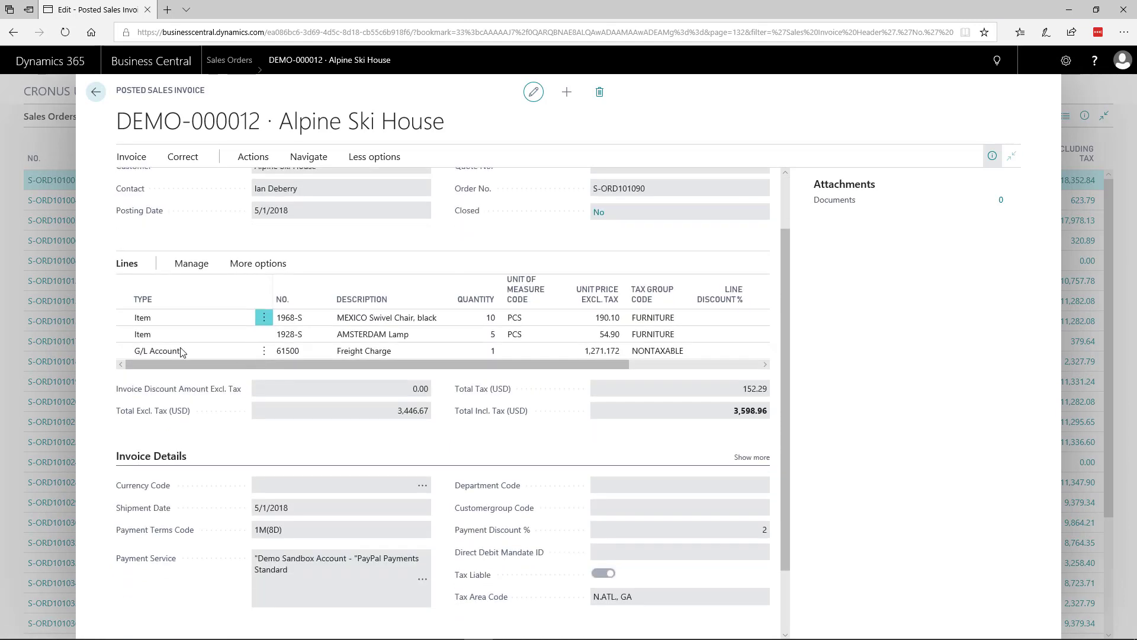